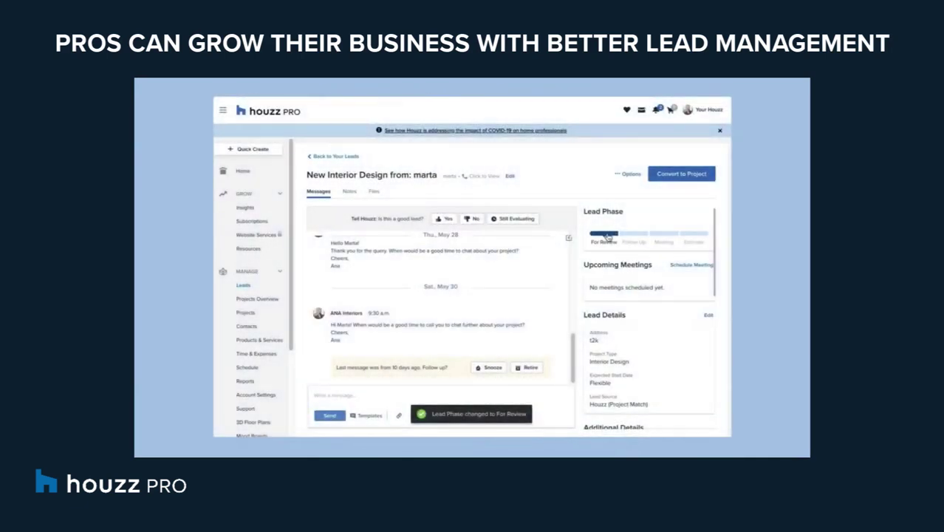
pyautogui.click(594, 239)
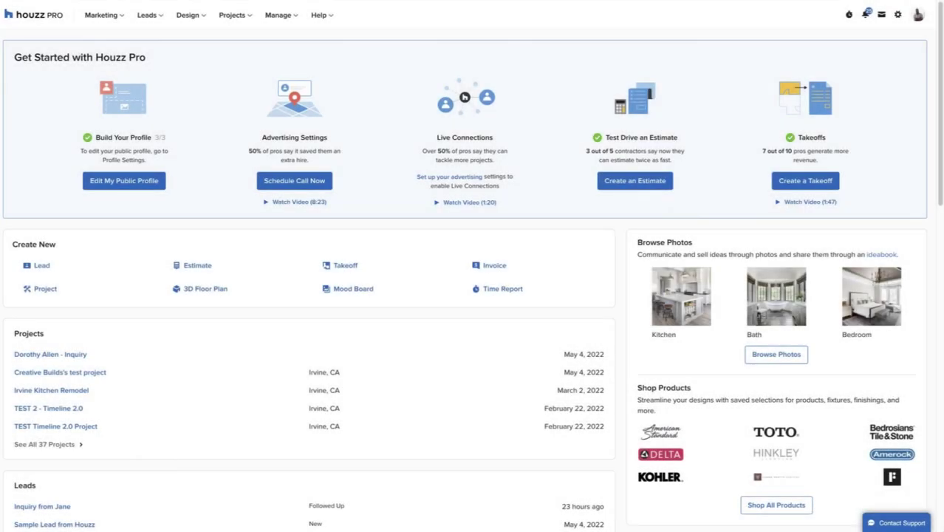
# Step: Open the list of all leads and choose to create a new lead
pyautogui.click(163, 18)
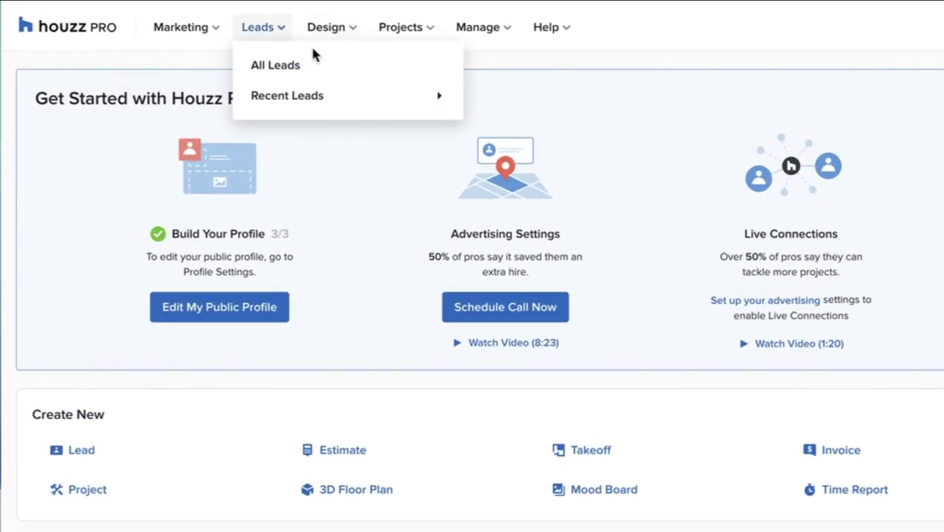
pyautogui.click(319, 70)
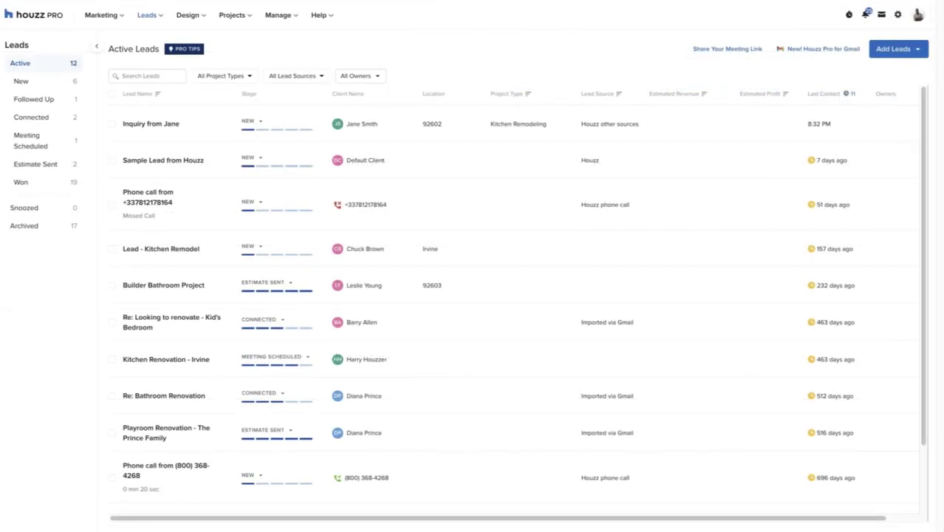
pyautogui.click(918, 49)
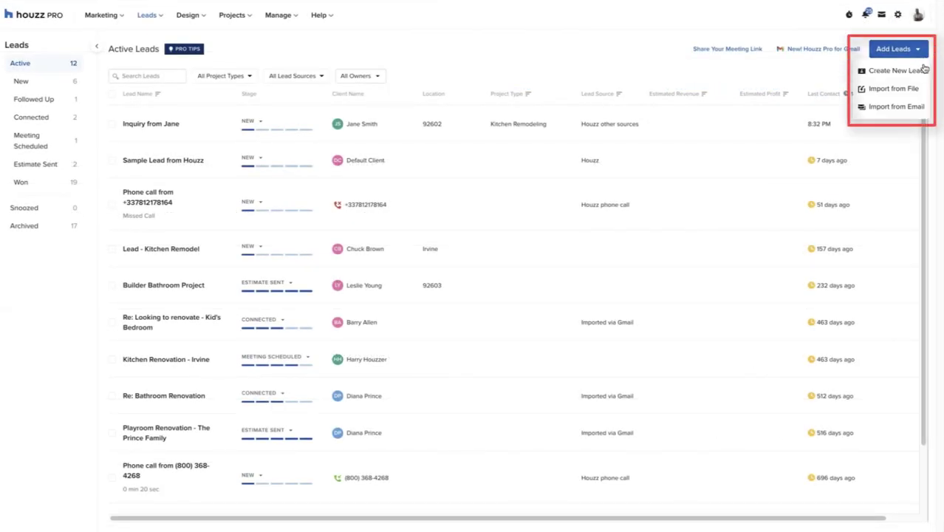
pyautogui.click(925, 74)
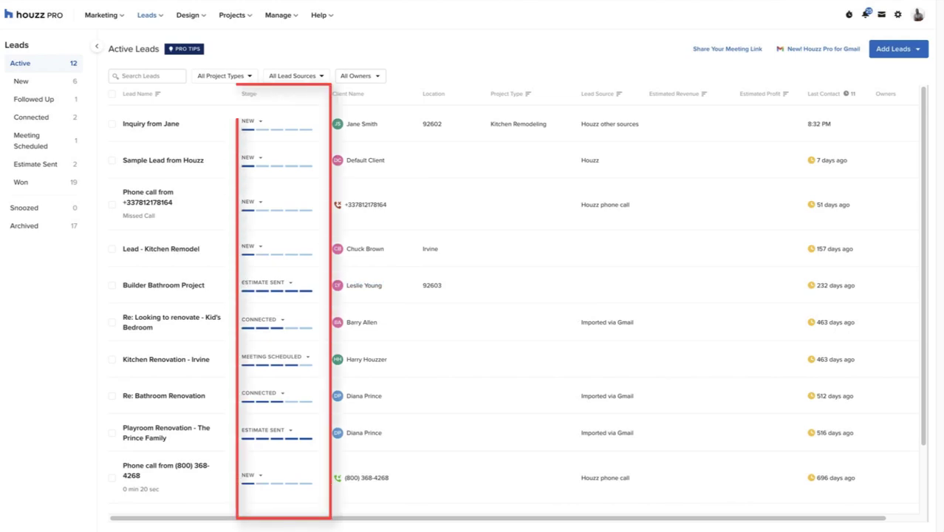
# Step: Set the stage of the first lead in the list to Followed Up and show its further actions
pyautogui.click(262, 126)
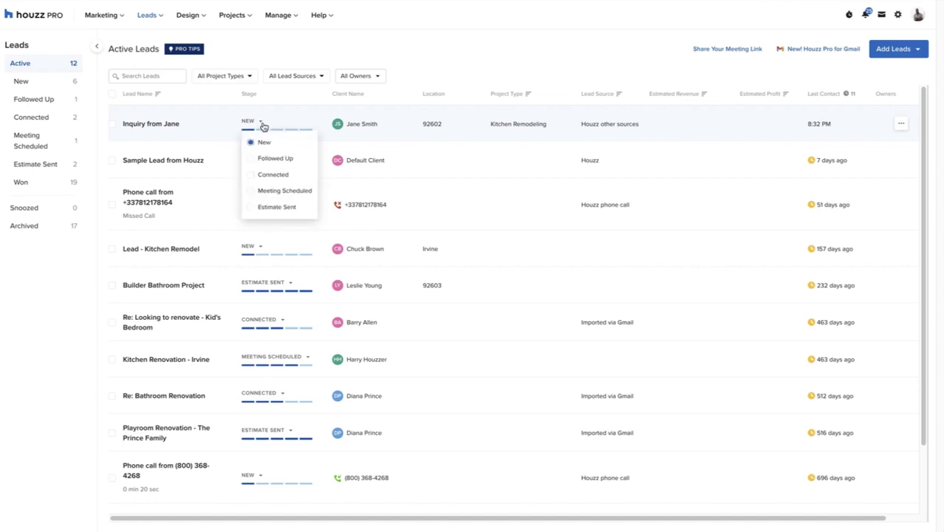
pyautogui.click(251, 158)
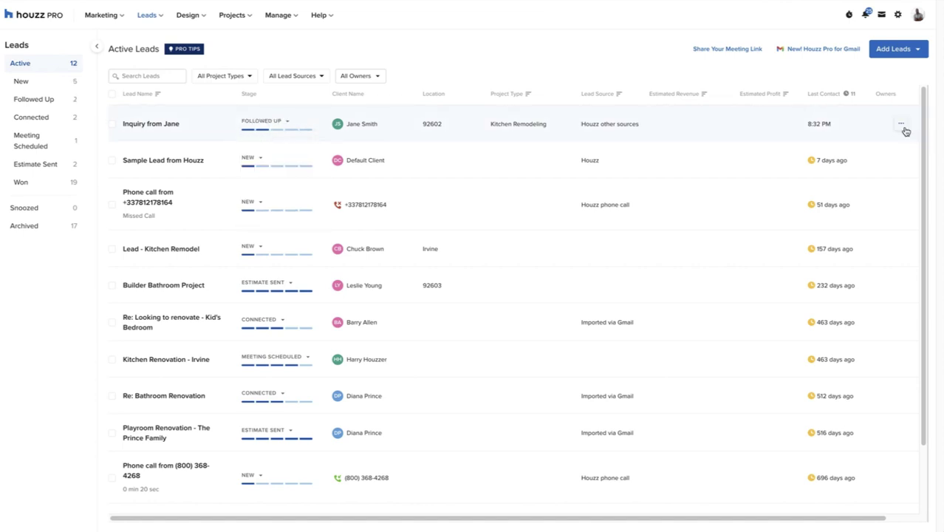
pyautogui.click(906, 132)
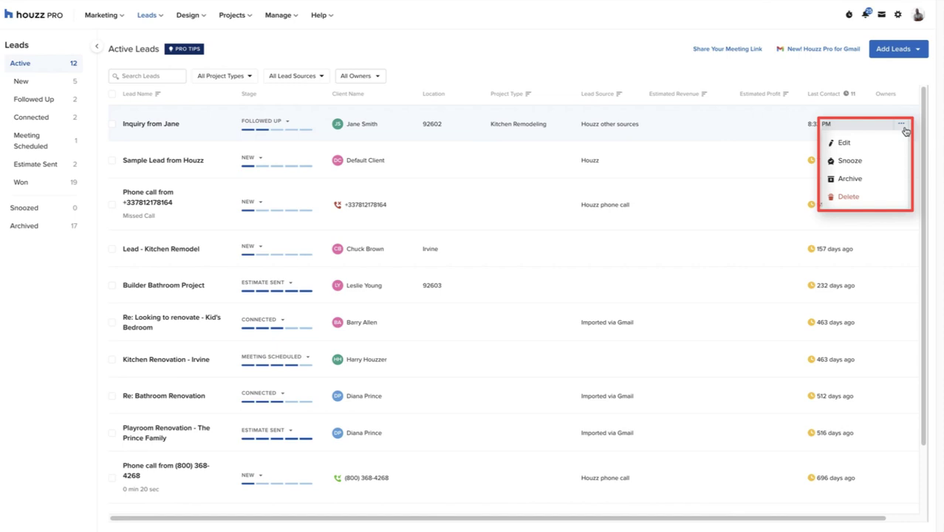
# Step: Open the meeting link's booking page and choose May 13, 2022 at 9:00 AM for the meeting with Creative Builds
pyautogui.click(757, 50)
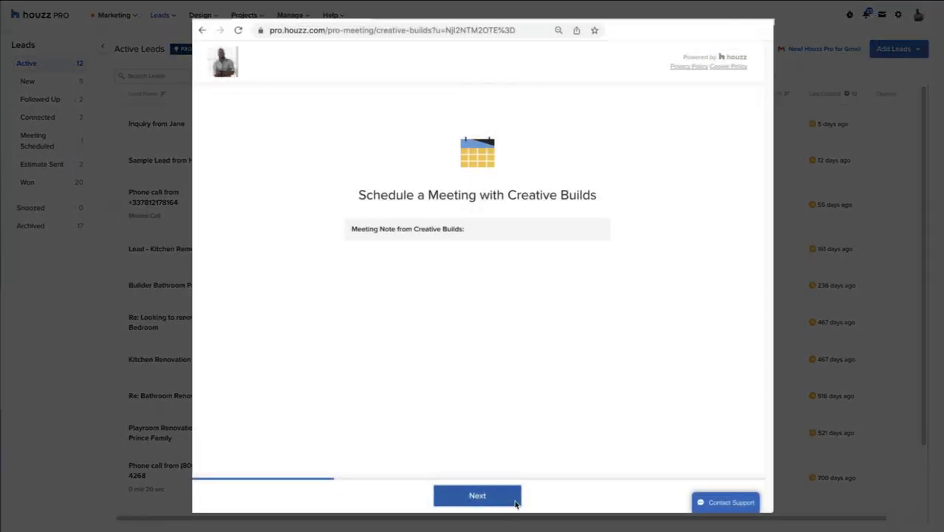
pyautogui.click(477, 495)
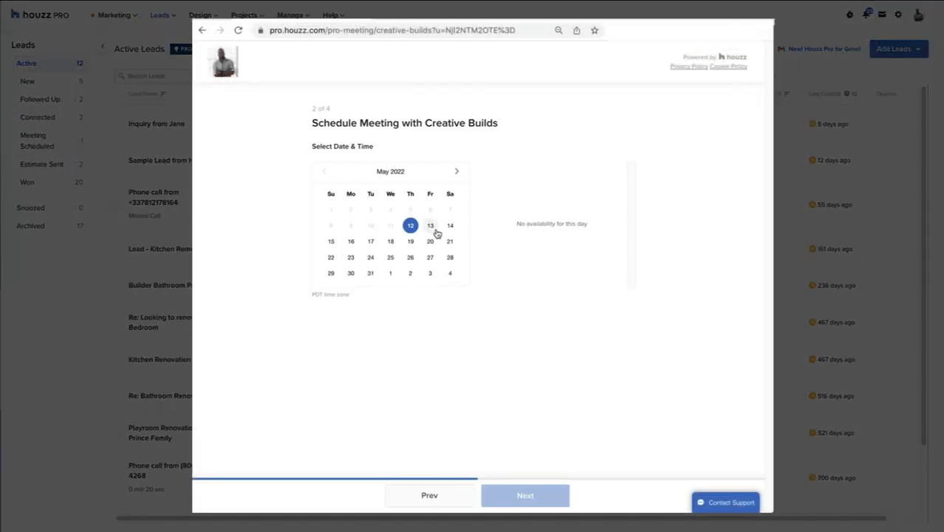
pyautogui.click(430, 225)
pyautogui.click(521, 171)
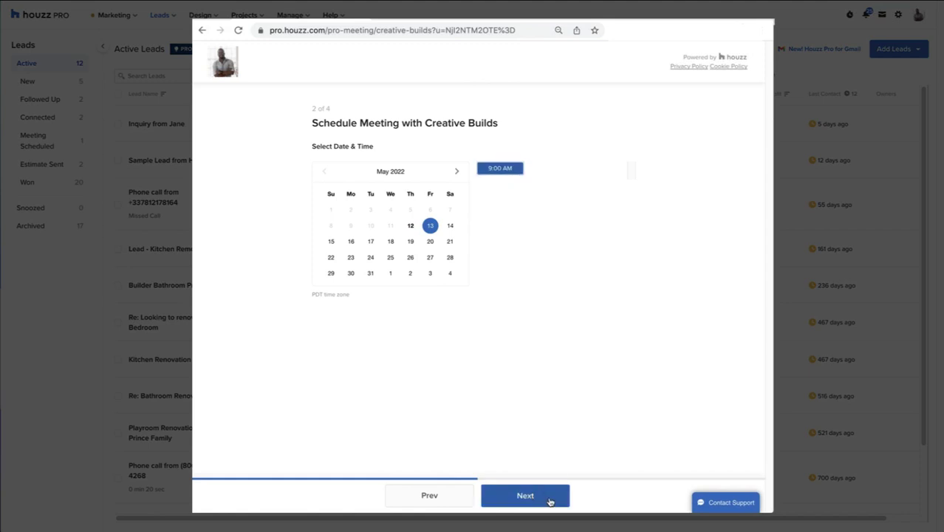
pyautogui.click(556, 500)
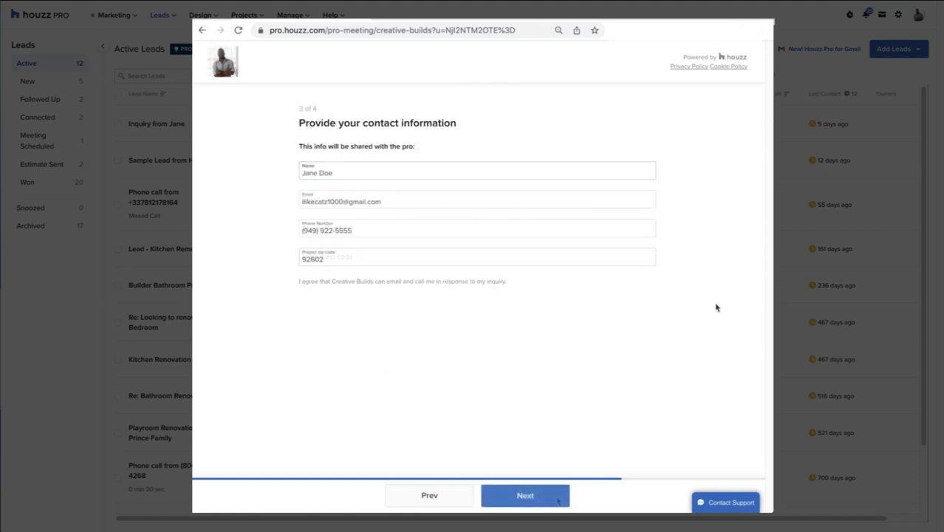
# Step: Accept the contact information, write the message "I would love to discuss a kitchen remodel with you." and schedule the meeting
pyautogui.click(563, 504)
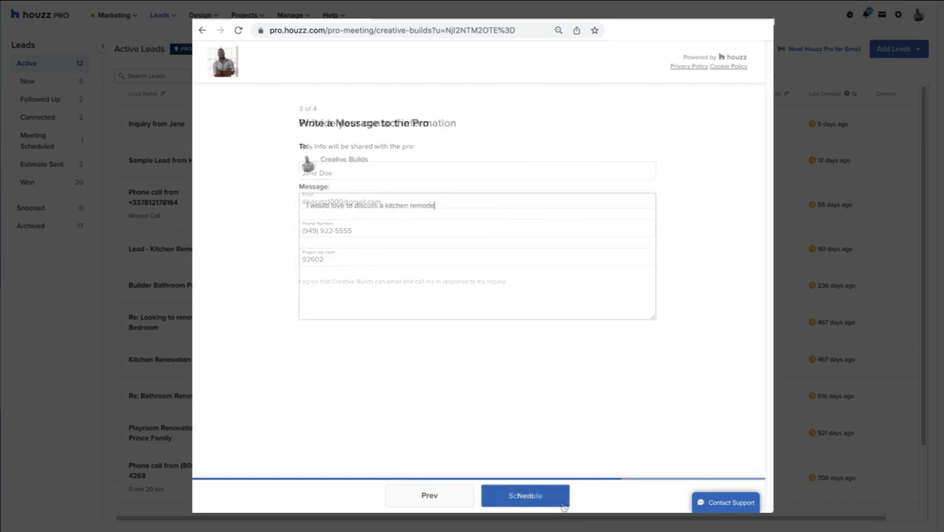
pyautogui.write('with you.')
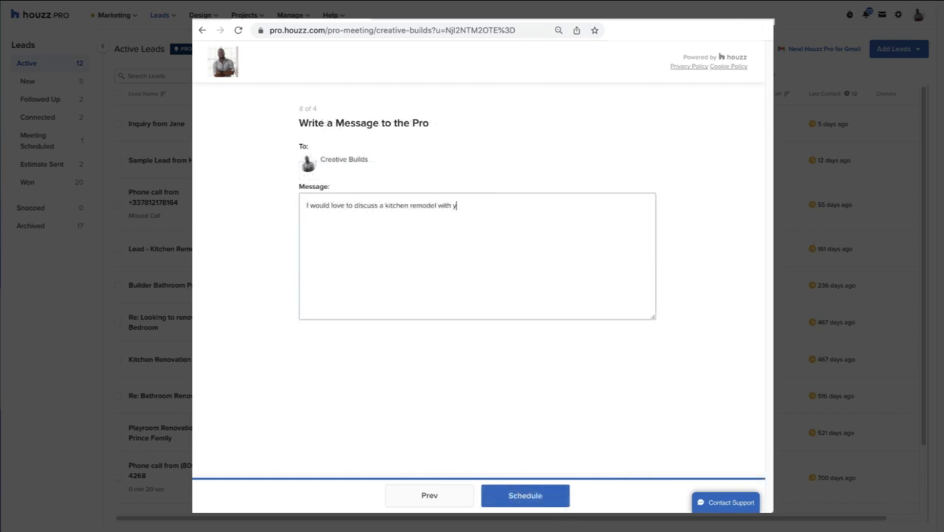
pyautogui.click(559, 502)
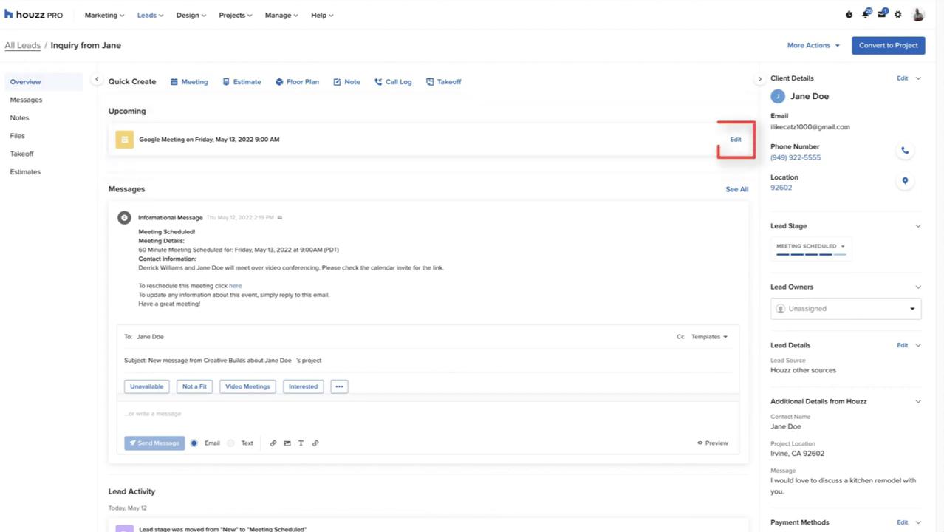
# Step: Open the upcoming Google meeting for editing and fill the lead's message with the Video Meetings reply
pyautogui.click(736, 141)
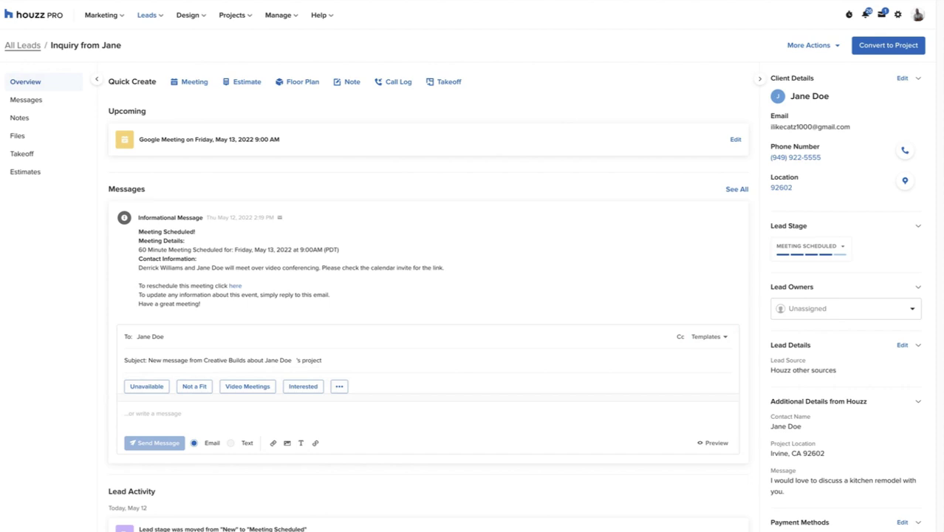
pyautogui.click(256, 389)
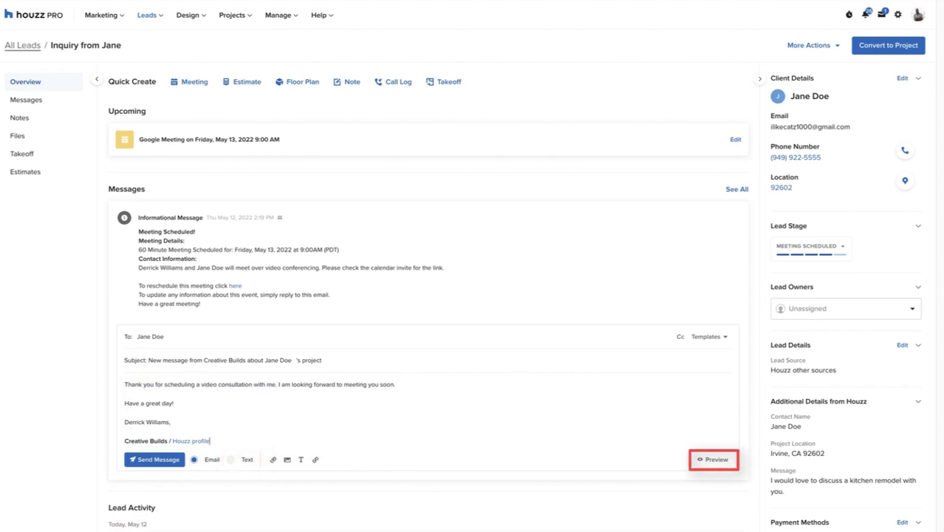
# Step: Preview the message in the Branded email format for desktop and mobile, save that format and send the message
pyautogui.click(727, 463)
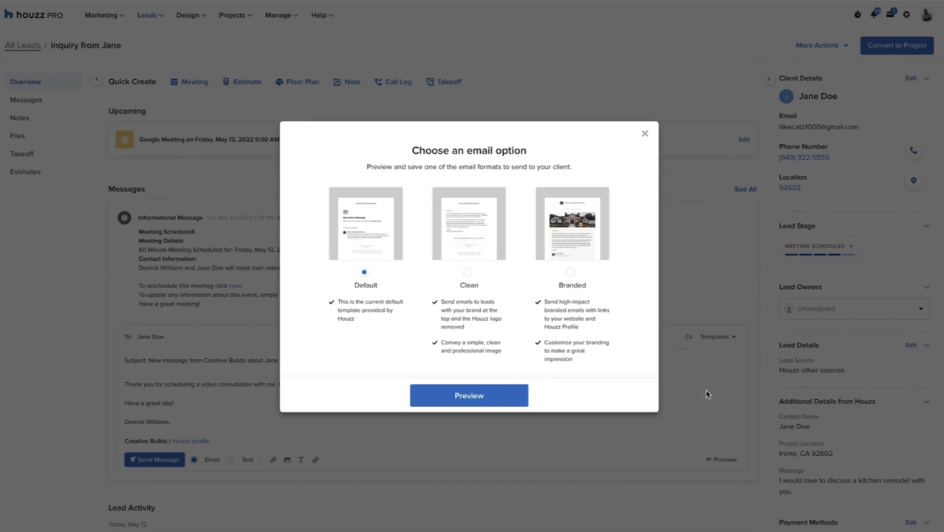
pyautogui.click(574, 274)
pyautogui.click(521, 398)
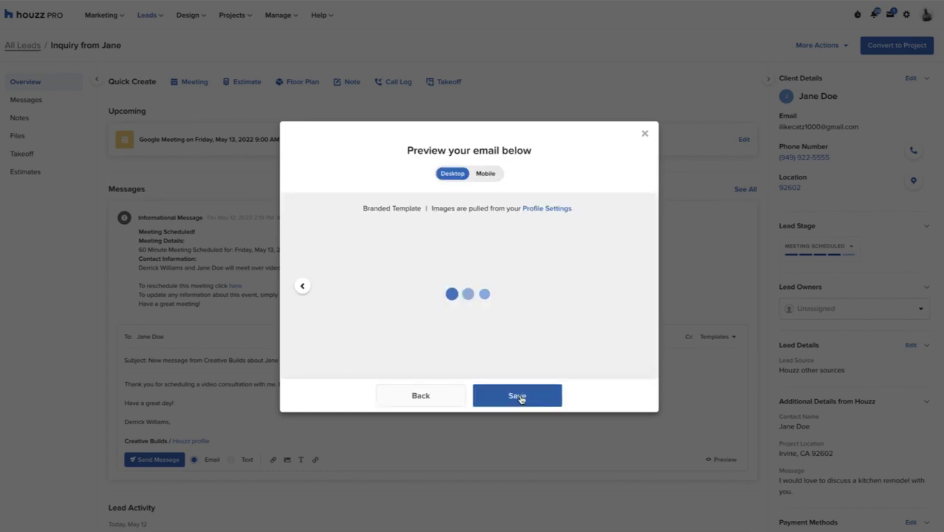
pyautogui.scroll(-3, 637, 275)
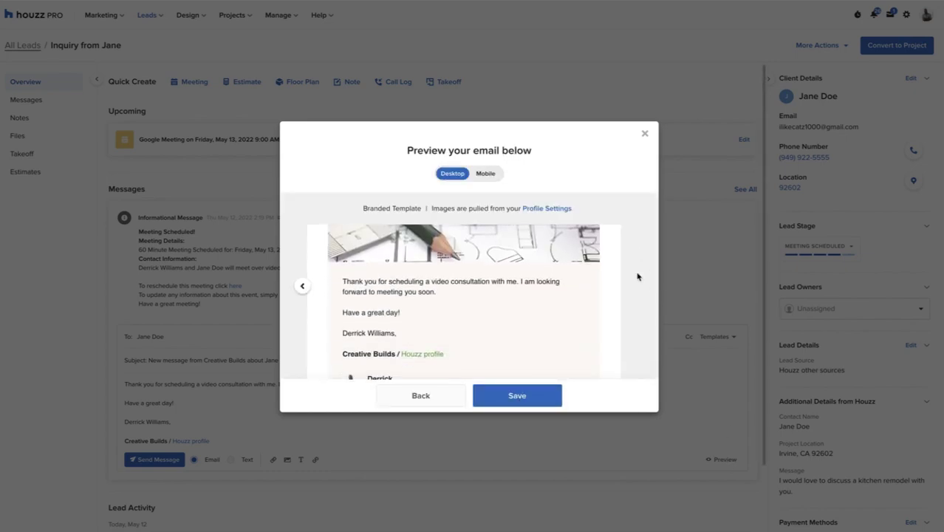
pyautogui.scroll(3, 628, 266)
pyautogui.click(500, 178)
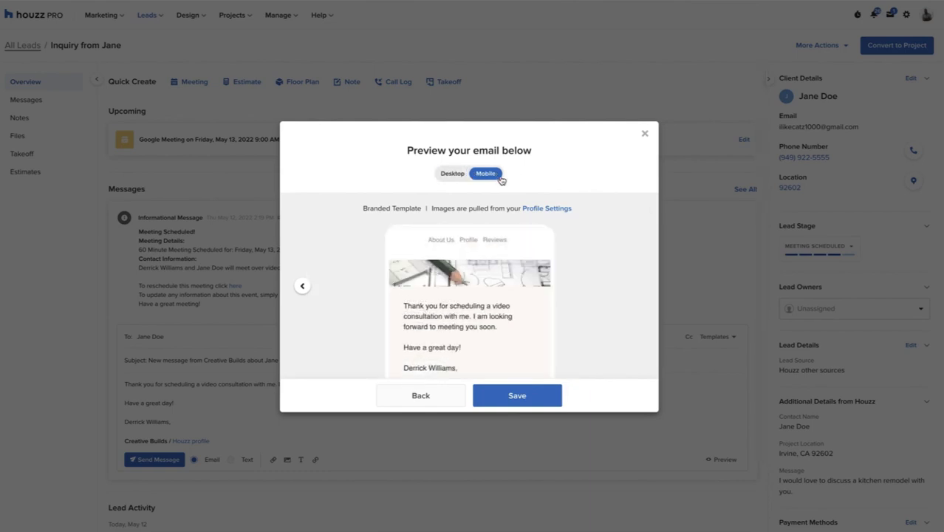
pyautogui.click(556, 403)
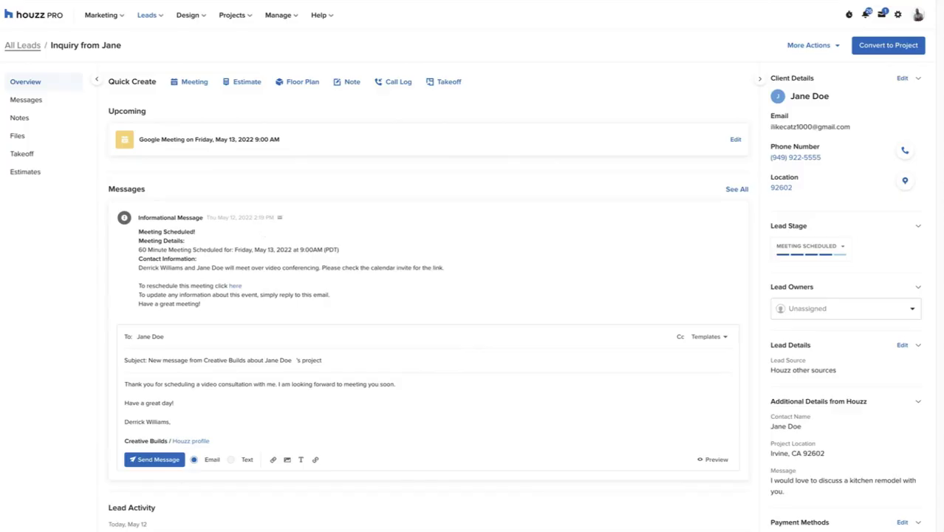
pyautogui.click(179, 463)
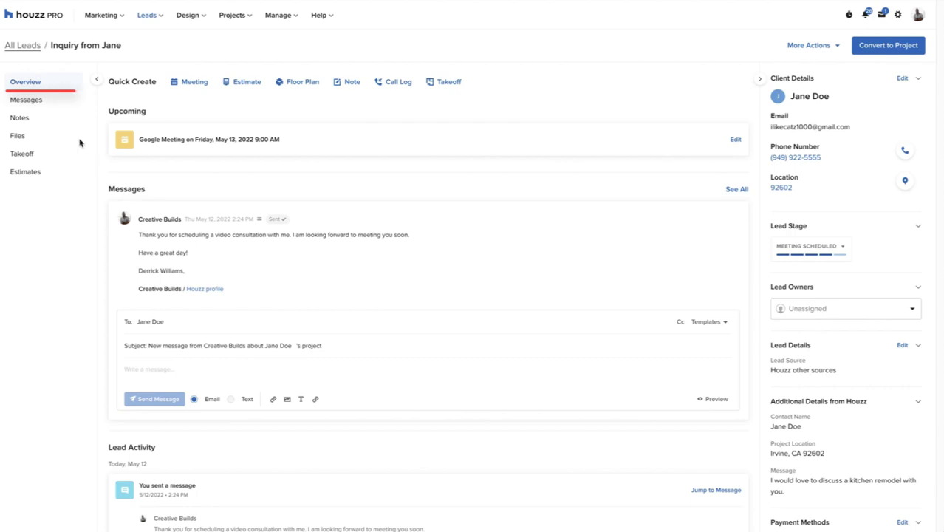
# Step: Review the lead's messages, notes and files and return to its overview
pyautogui.click(60, 107)
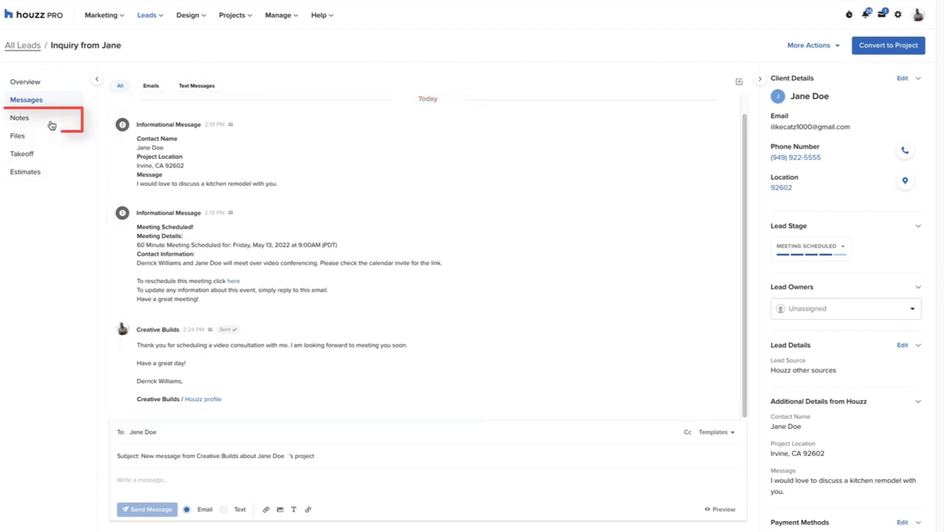
pyautogui.click(51, 125)
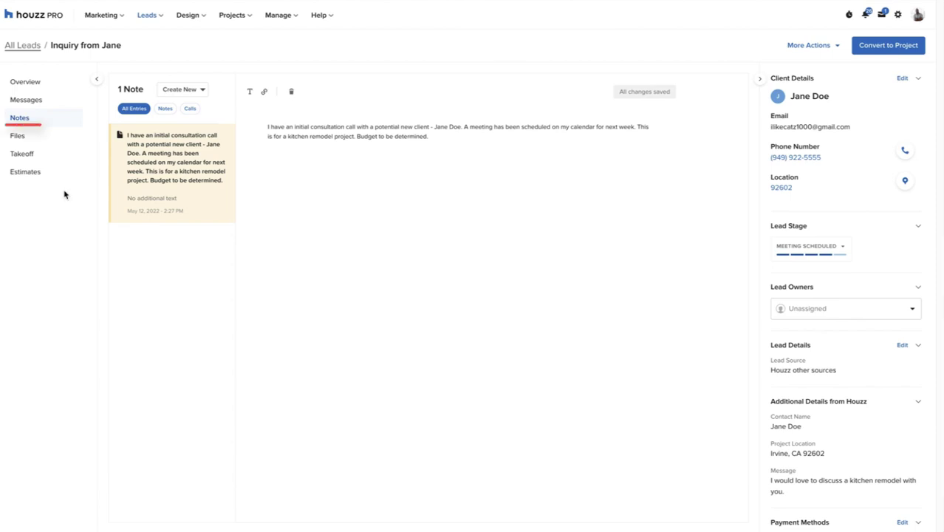
pyautogui.click(56, 144)
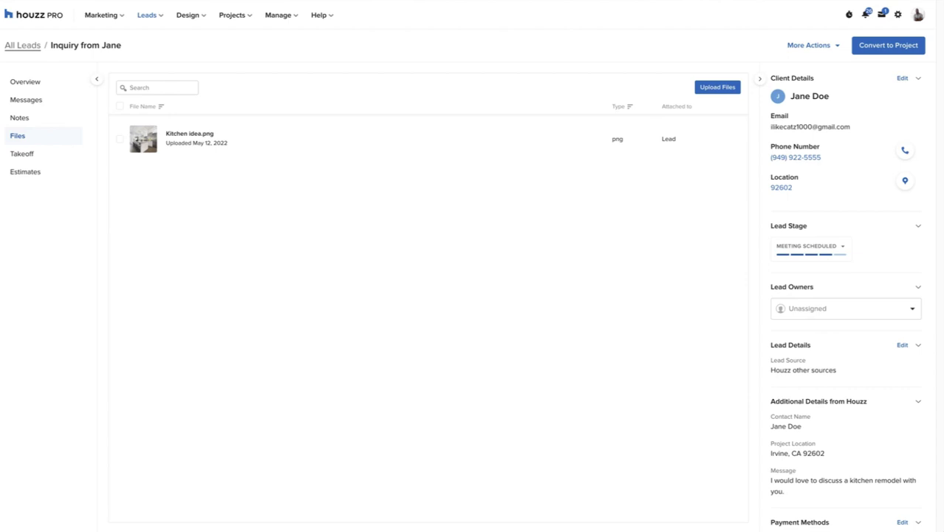
pyautogui.click(47, 87)
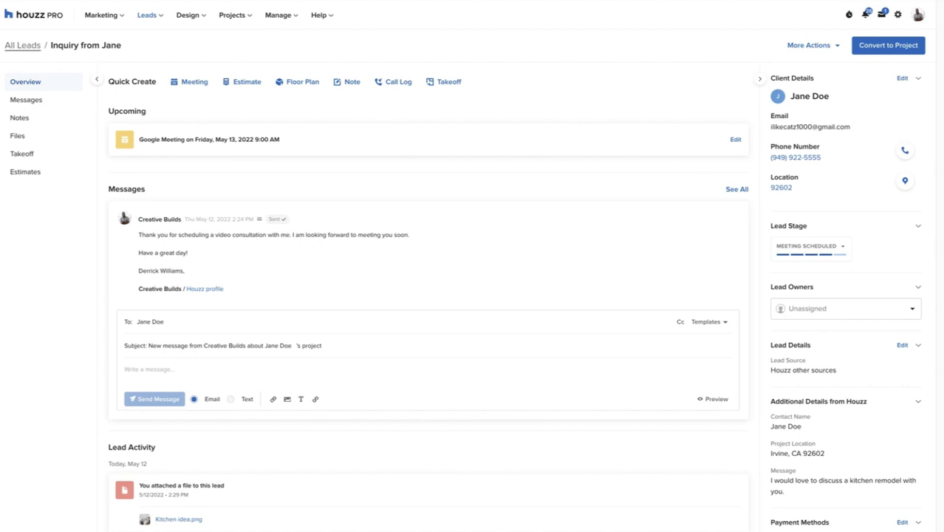
# Step: Open the Las Vegas Kitchen plan from the 3D floor plans
pyautogui.click(205, 18)
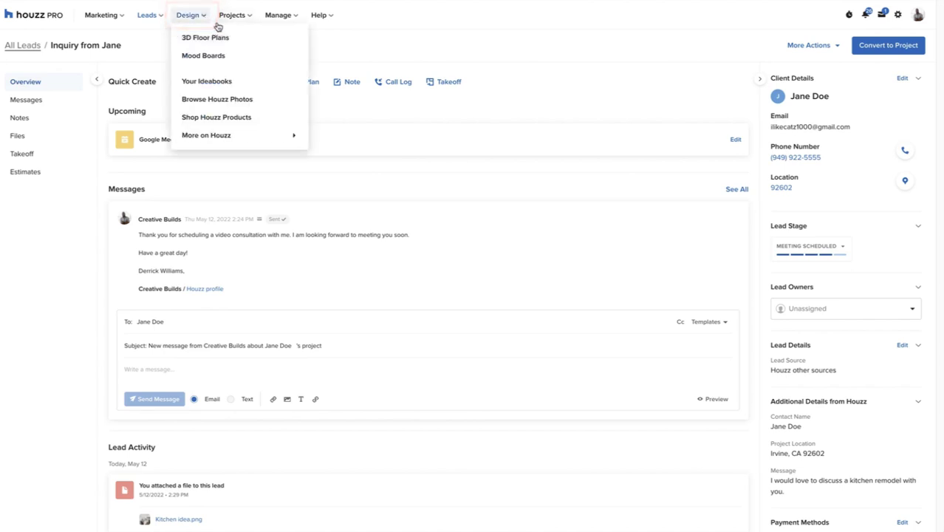
pyautogui.click(241, 40)
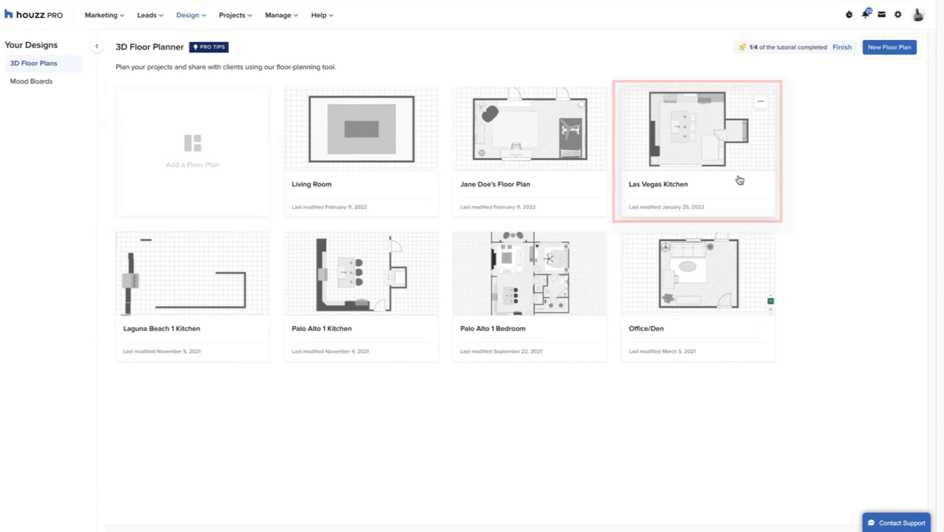
pyautogui.click(739, 180)
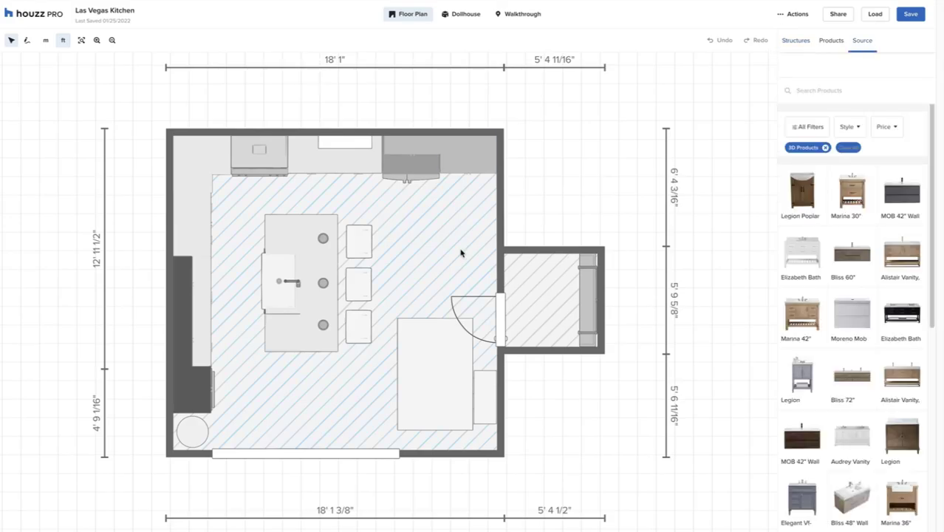
# Step: Apply Hickory Plank Floor from the wood flooring library to the main kitchen floor
pyautogui.click(461, 253)
pyautogui.click(847, 109)
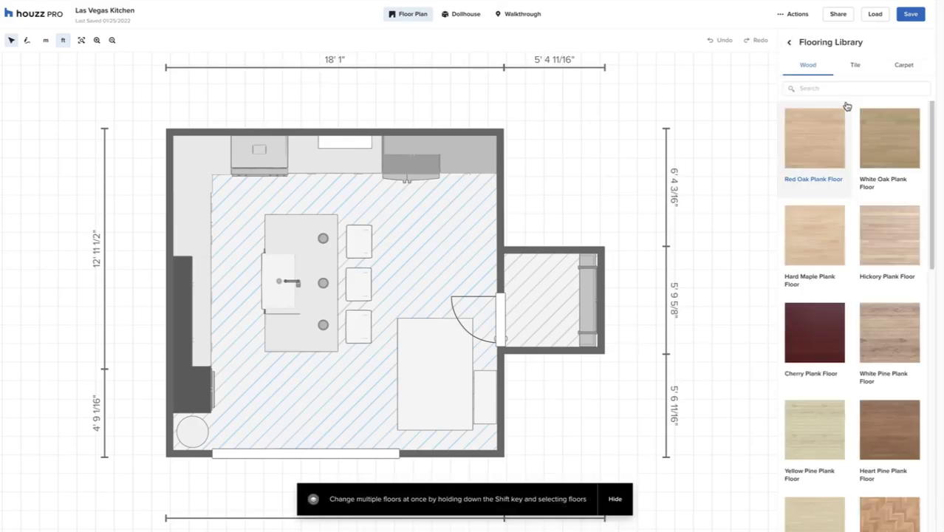
pyautogui.click(910, 241)
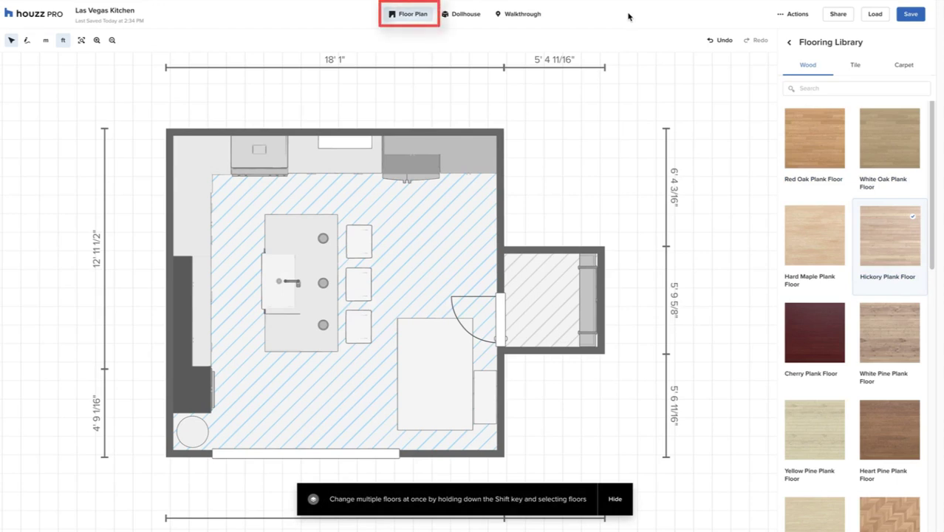
# Step: View the kitchen plan in Dollhouse and Walkthrough modes and get its share link
pyautogui.click(466, 14)
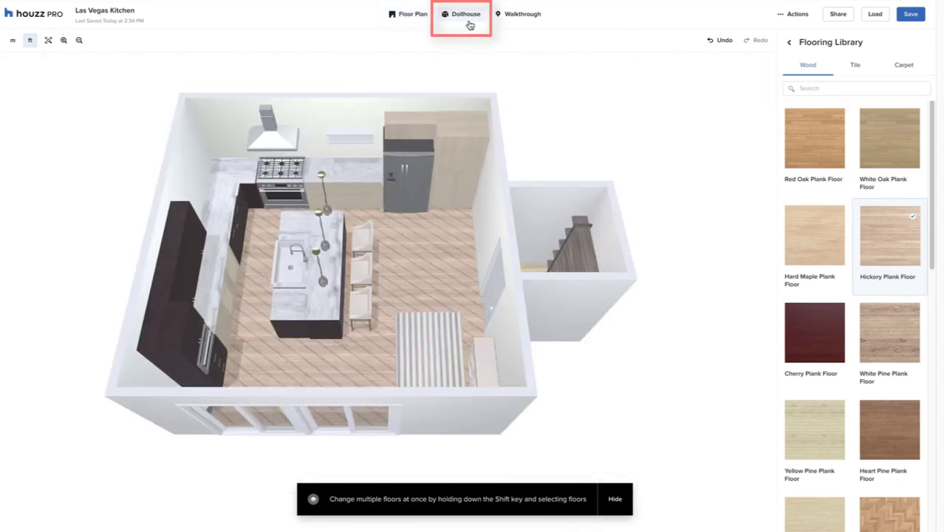
pyautogui.click(521, 14)
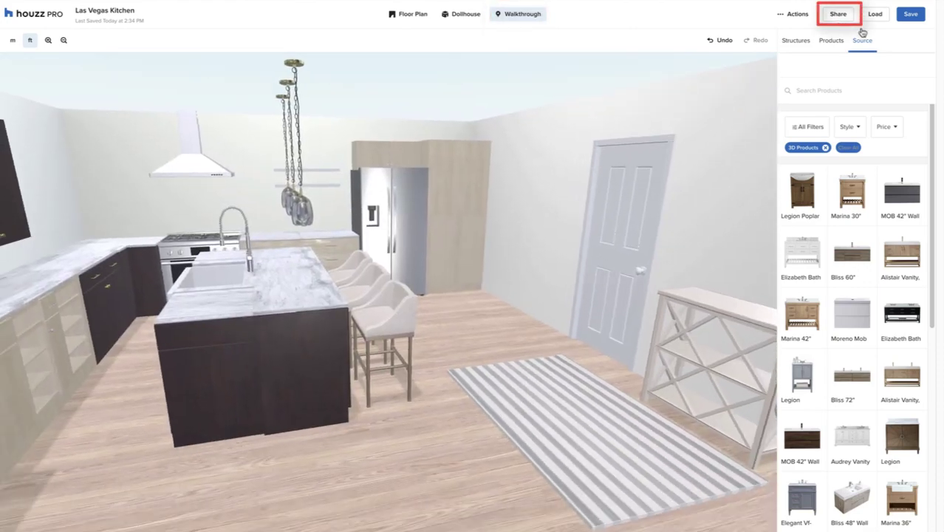
pyautogui.click(838, 14)
pyautogui.click(560, 285)
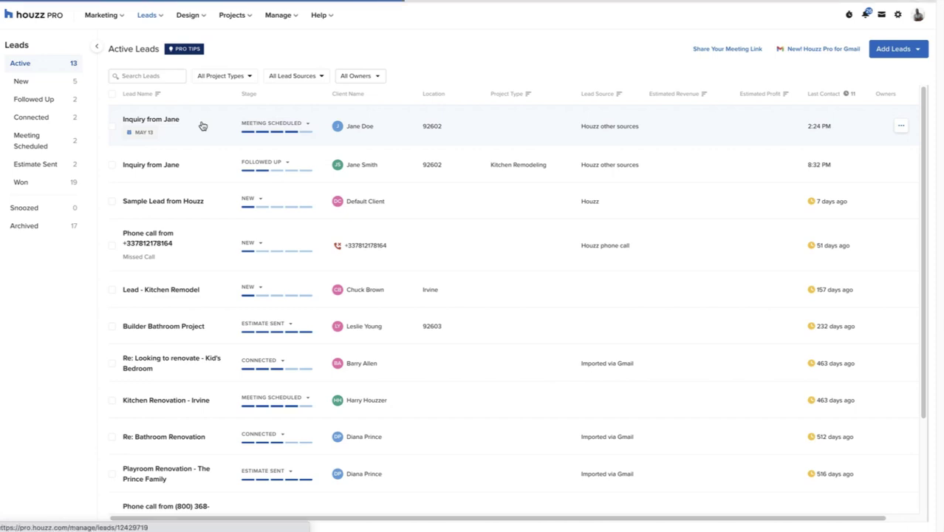
# Step: Open the lead with the May 13 meeting and send the client the message containing the 3D Floor Plan link
pyautogui.click(203, 127)
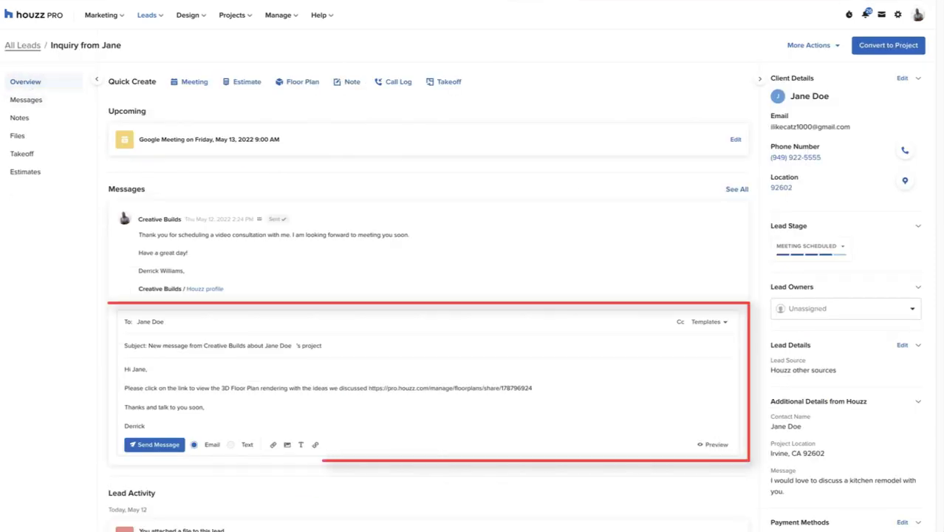
pyautogui.click(179, 447)
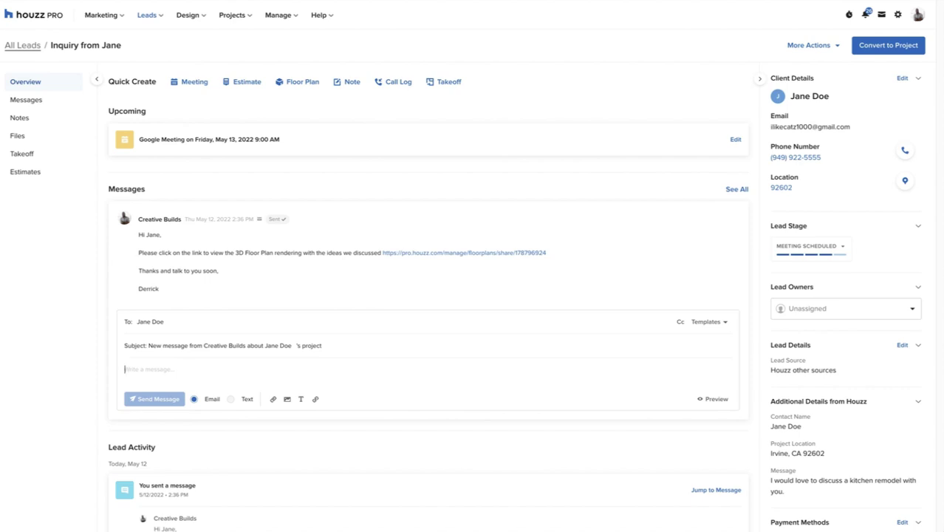
# Step: Name the lead Kitchen Remodel Project plus the client's full name, set a $50,000 estimated budget and Kitchen Remodeling type, and save
pyautogui.click(907, 85)
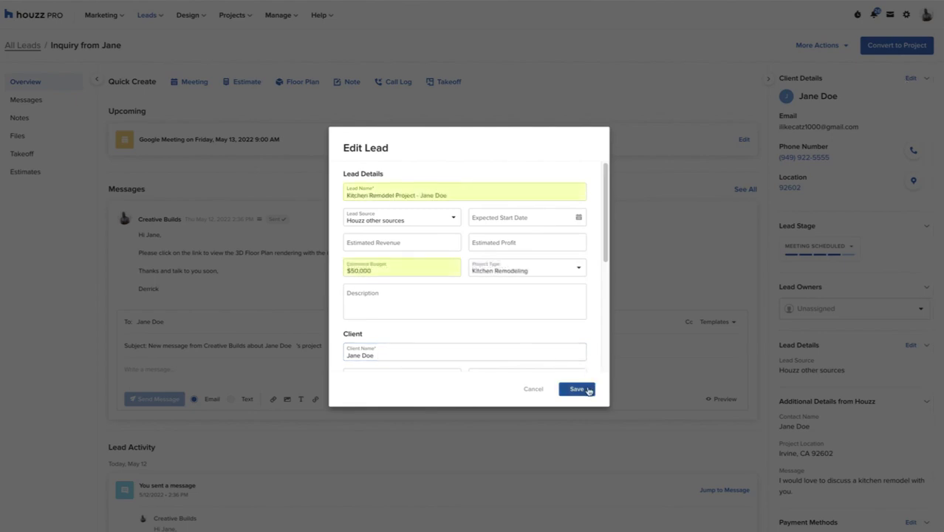
pyautogui.click(577, 389)
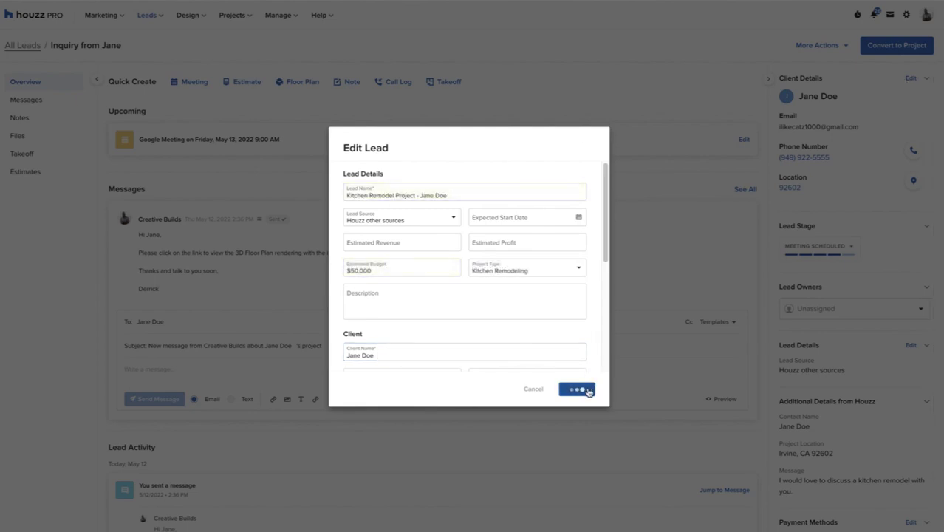